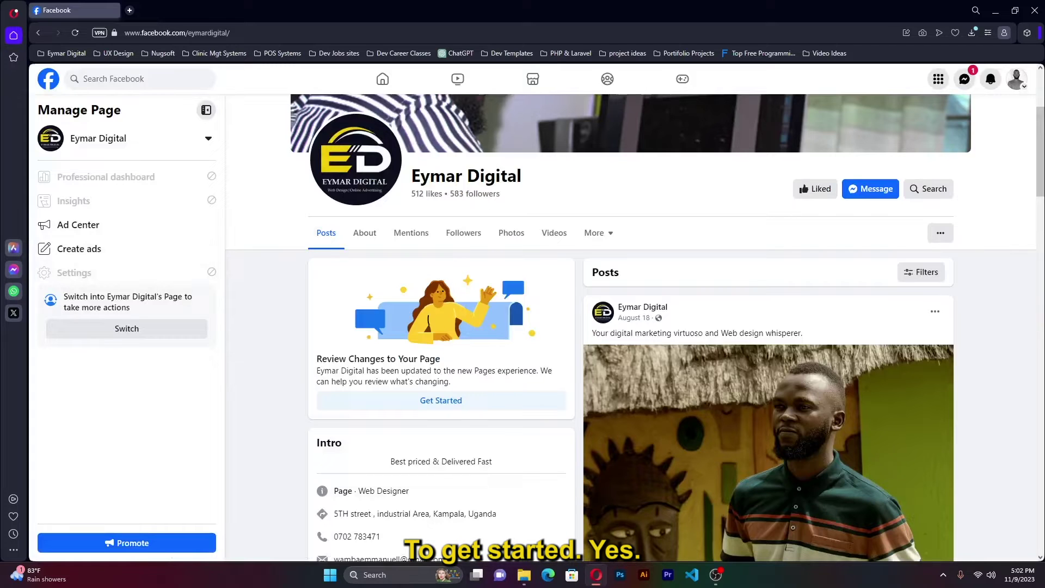
- Scroll back up to the Eymar Digital Facebook page's cover photo
scroll(1041, 302, "up", 3)
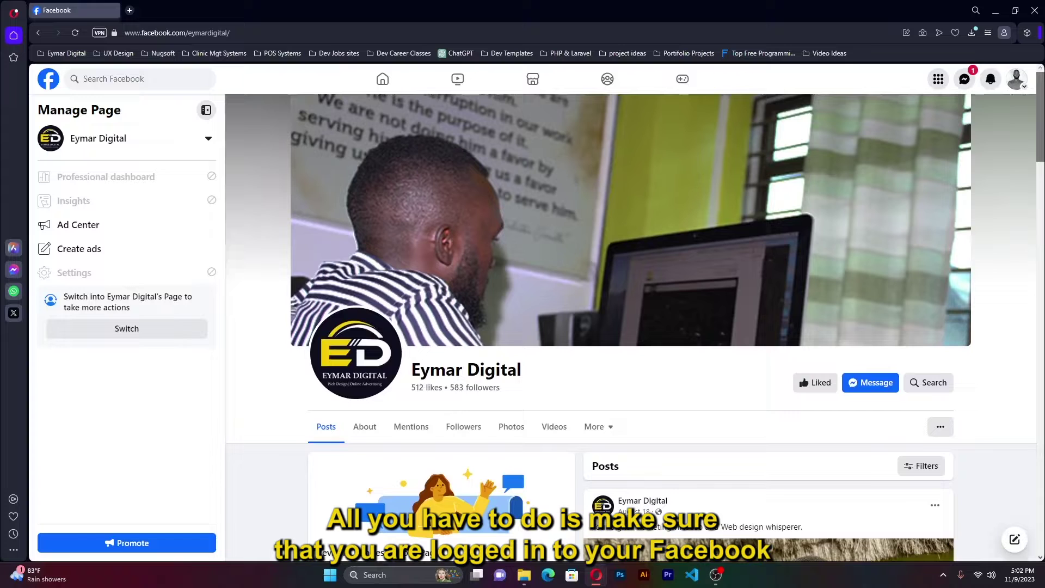
- Open similartoolz.com in a new tab and sign in with the saved credentials
left_click(131, 10)
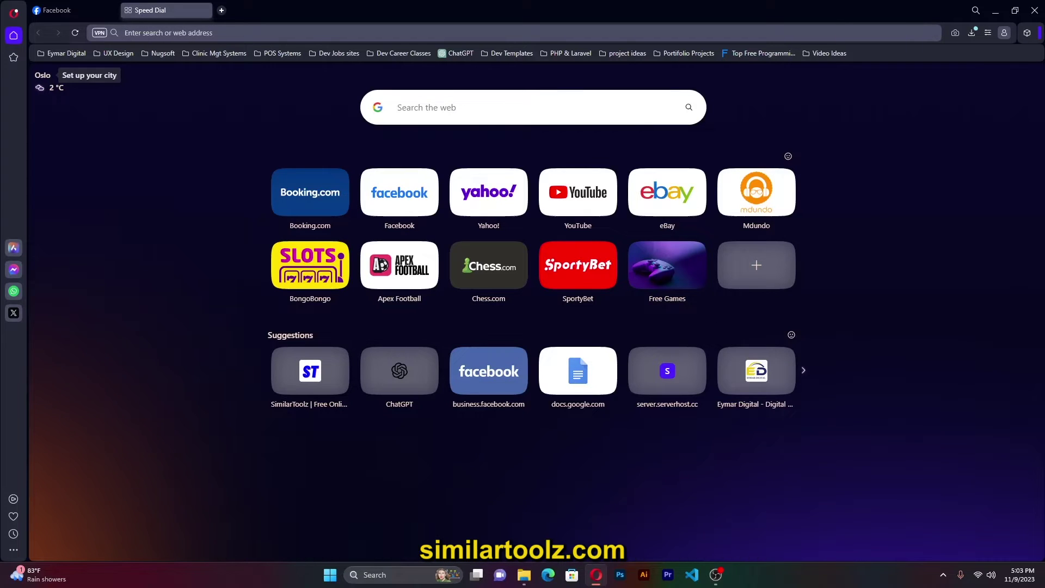
type("similartoolz.com")
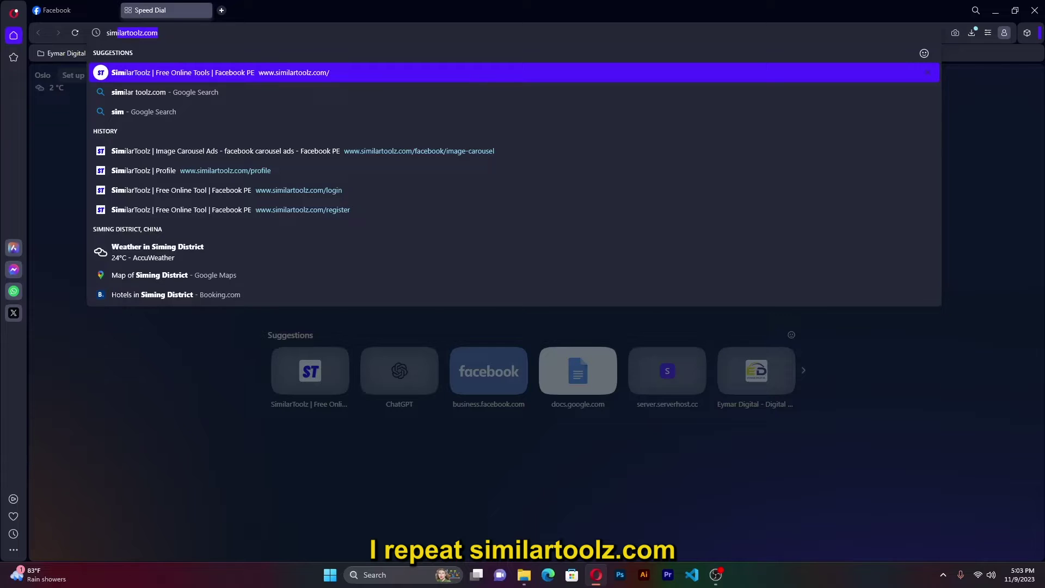
key("Return")
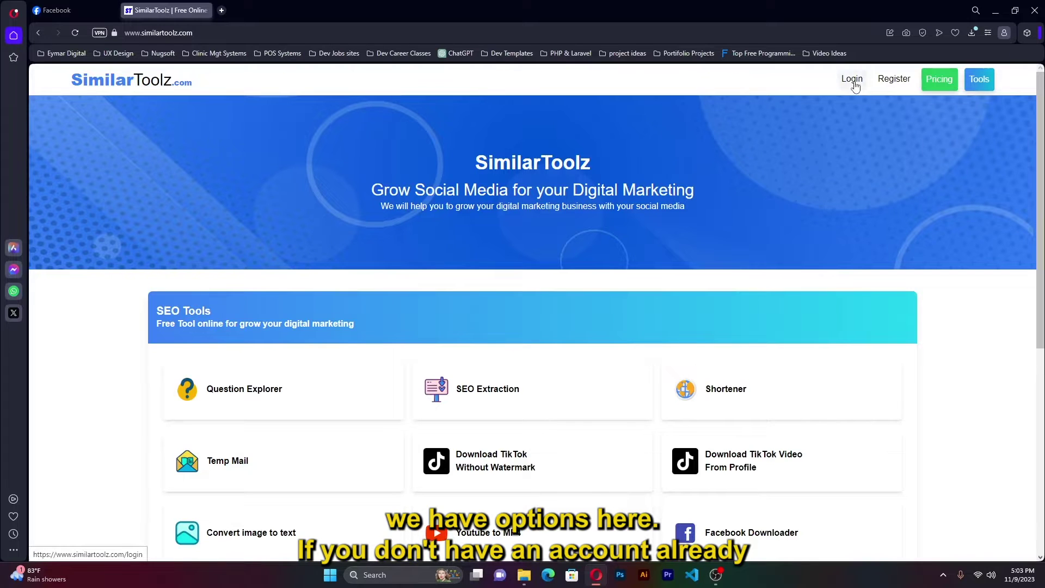
left_click(892, 79)
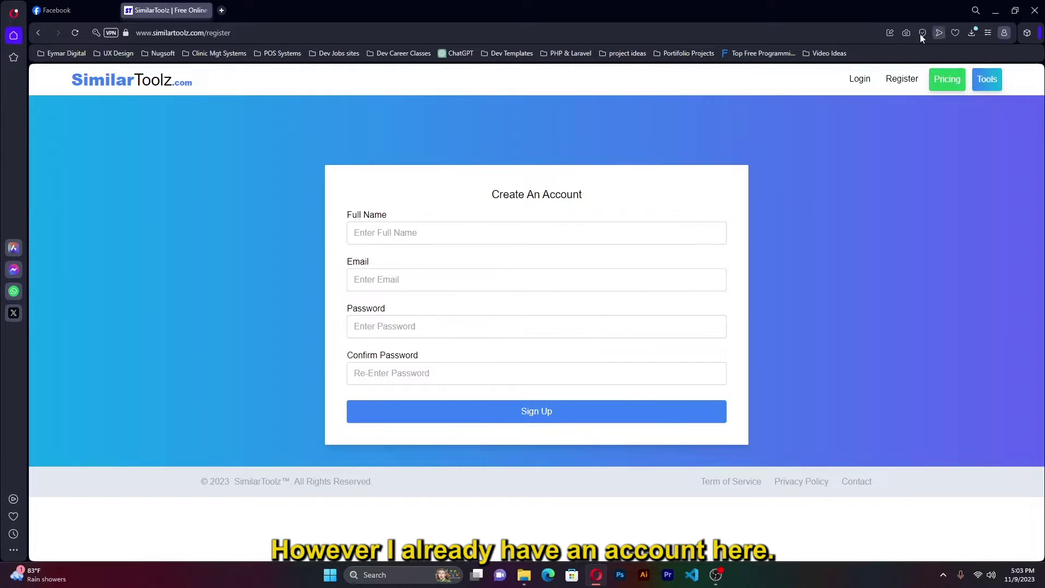
left_click(859, 79)
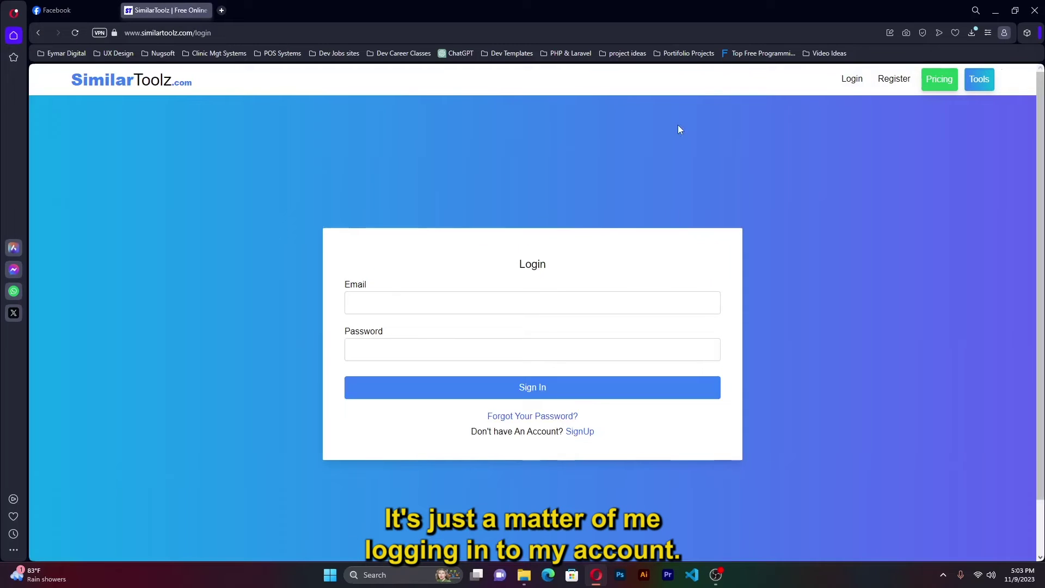
left_click(516, 395)
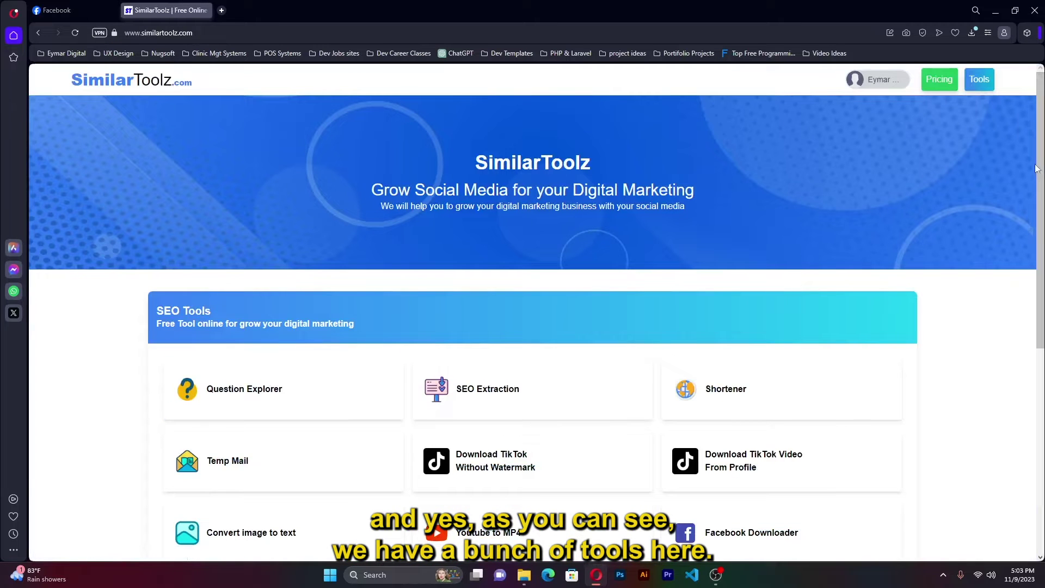
- Open the Image Carousel card under Facebook Tools, getting a 'Please Connect With Facebook' alert
scroll(1041, 162, "down", 2)
scroll(533, 310, "down", 2)
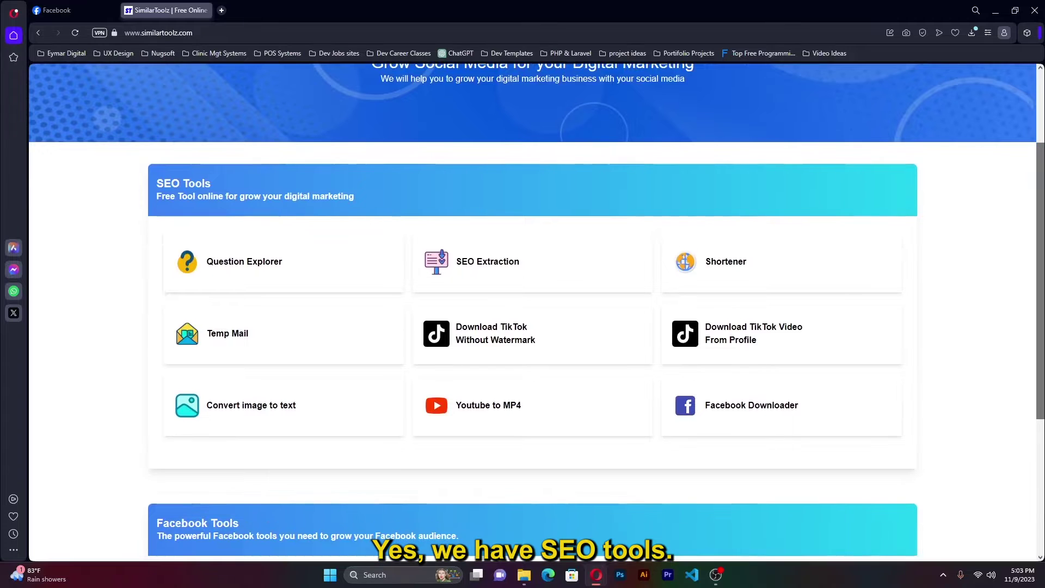
scroll(532, 310, "down", 1)
scroll(532, 310, "down", 3)
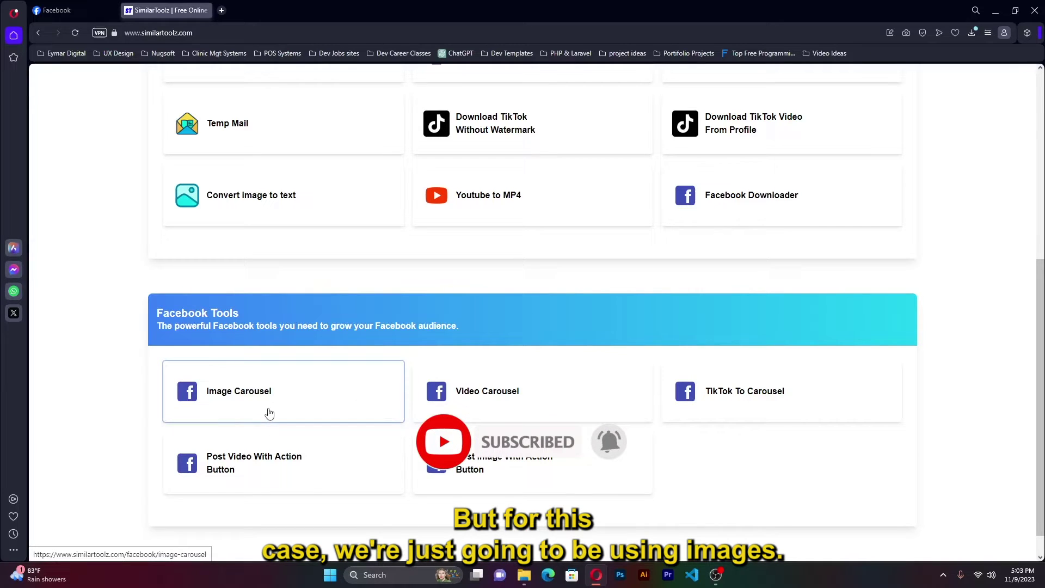
left_click(296, 397)
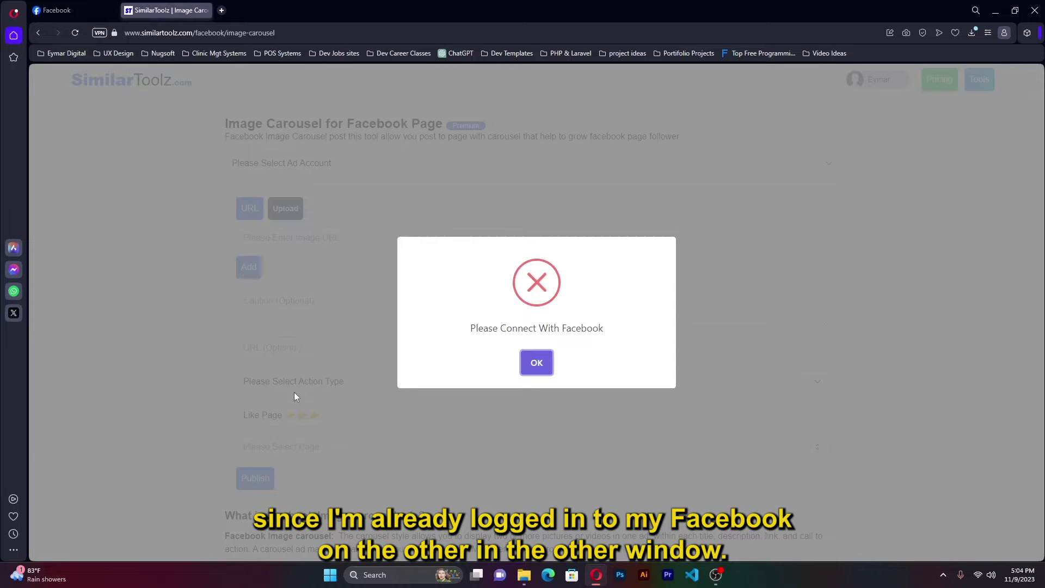
- Dismiss the alert and link the Facebook account on the profile page via CONNECT WITH FACEBOOK
left_click(536, 363)
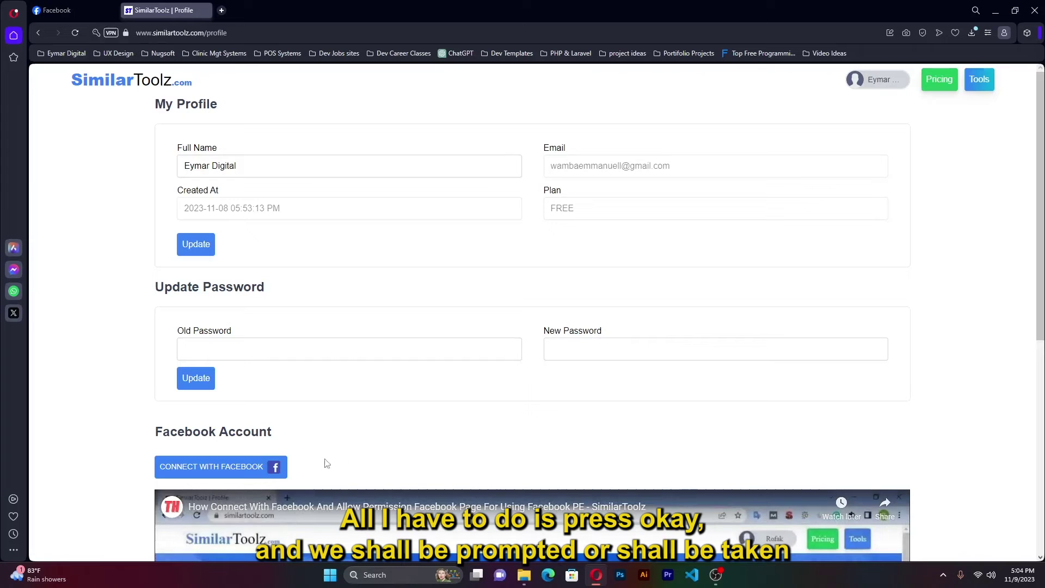
left_click_drag(1040, 179, 1043, 265)
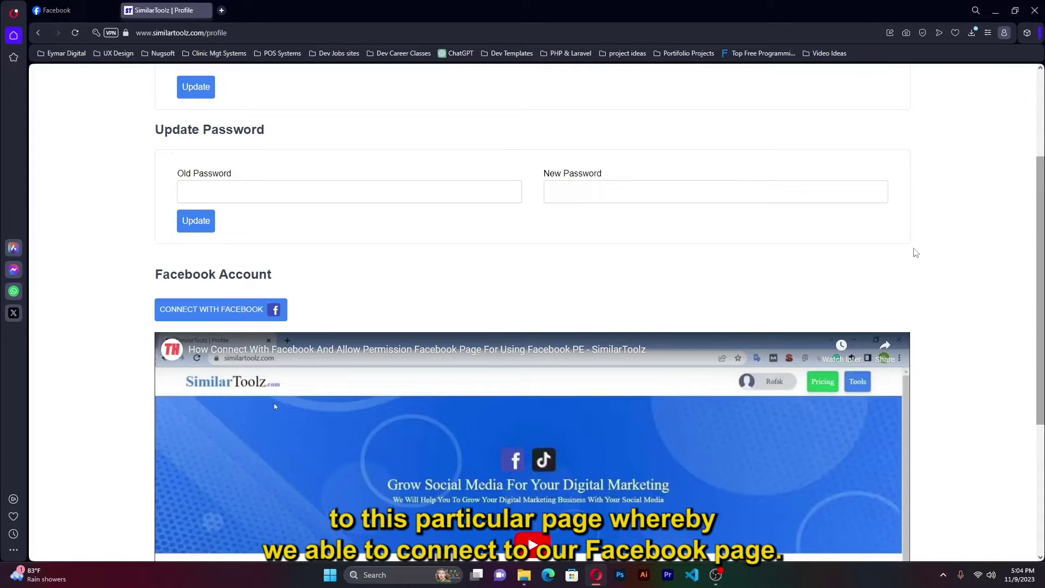
left_click(215, 318)
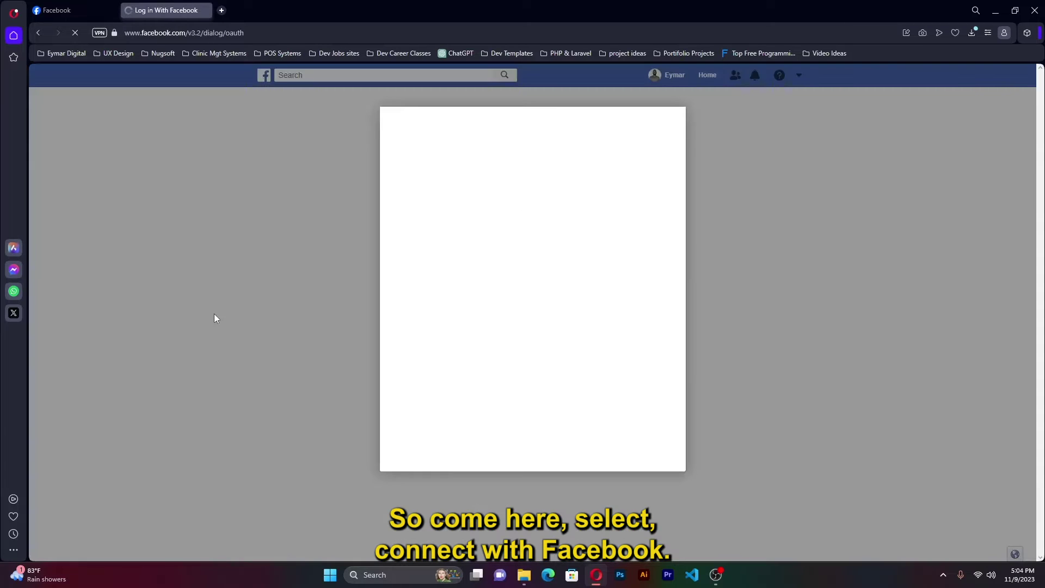
left_click(596, 244)
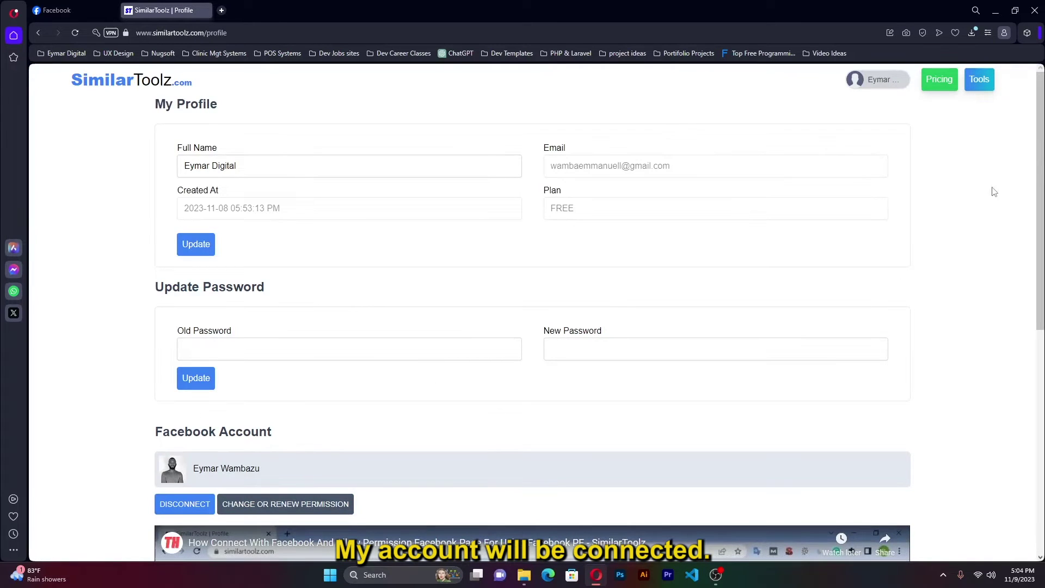
scroll(356, 364, "down", 2)
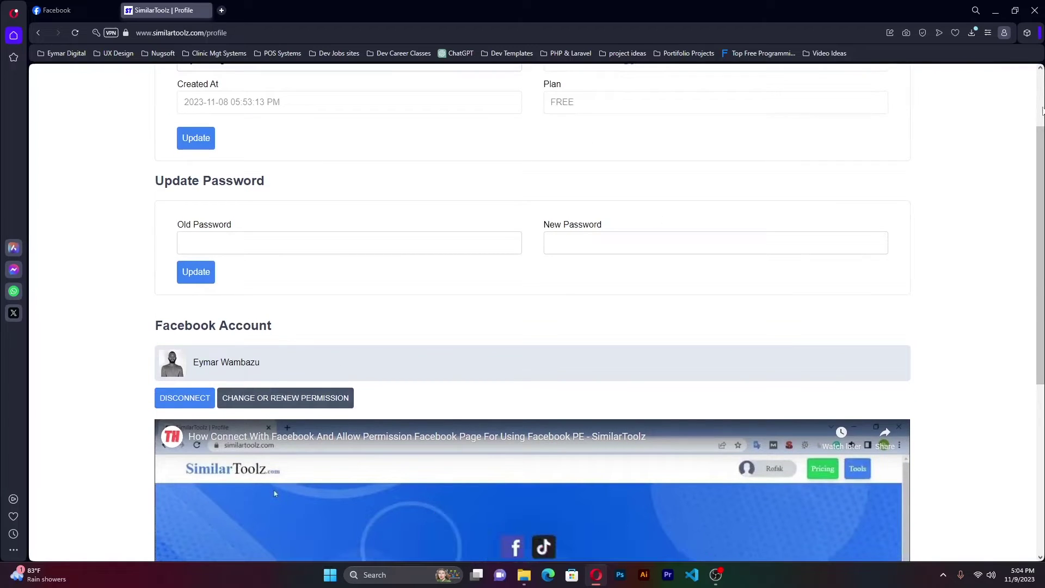
scroll(1043, 157, "up", 2)
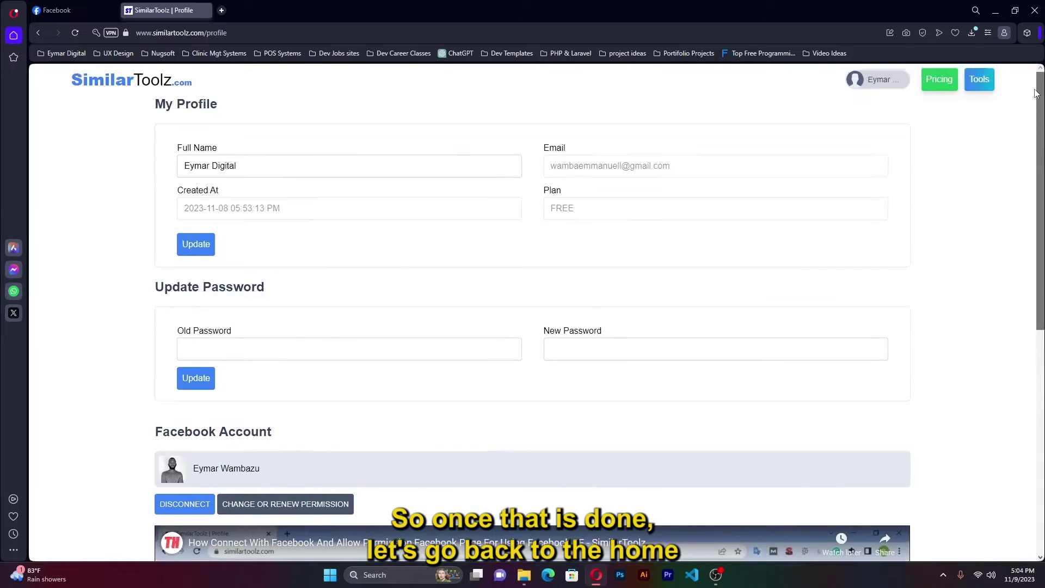
- Reopen Image Carousel from the homepage and select the first act_ ad account
left_click(112, 82)
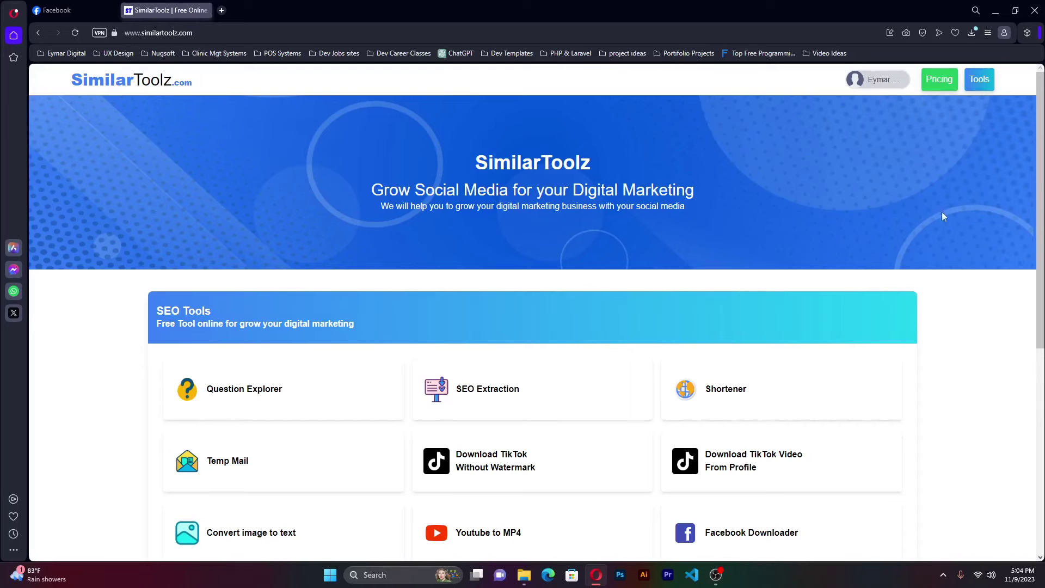
scroll(1043, 163, "down", 5)
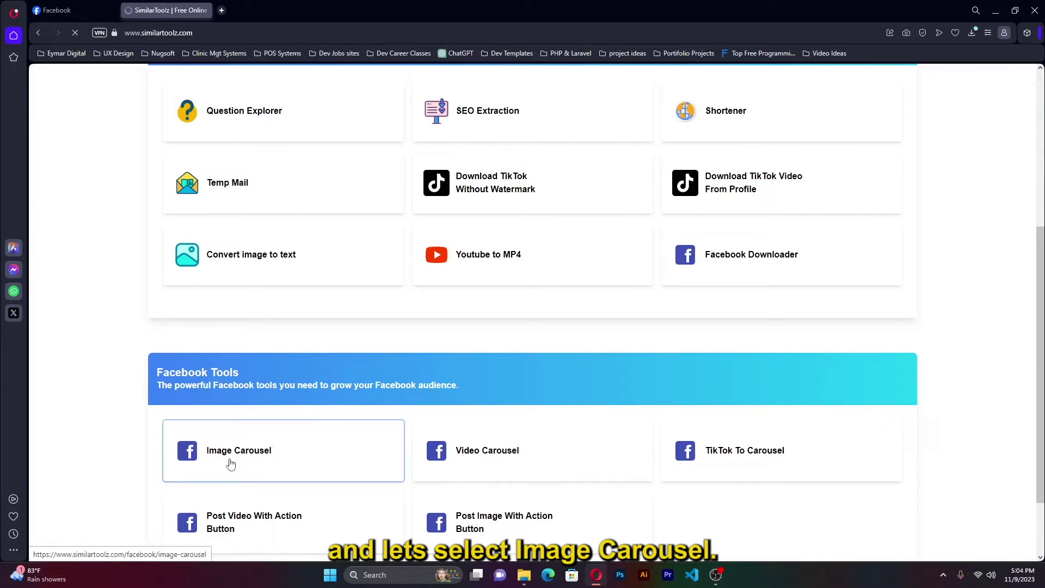
left_click(231, 463)
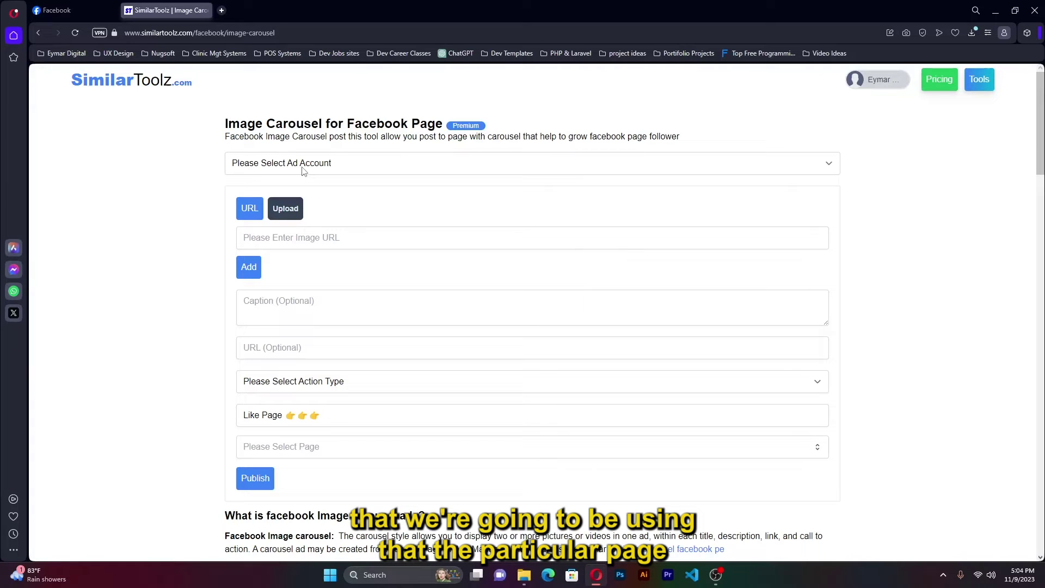
left_click(304, 170)
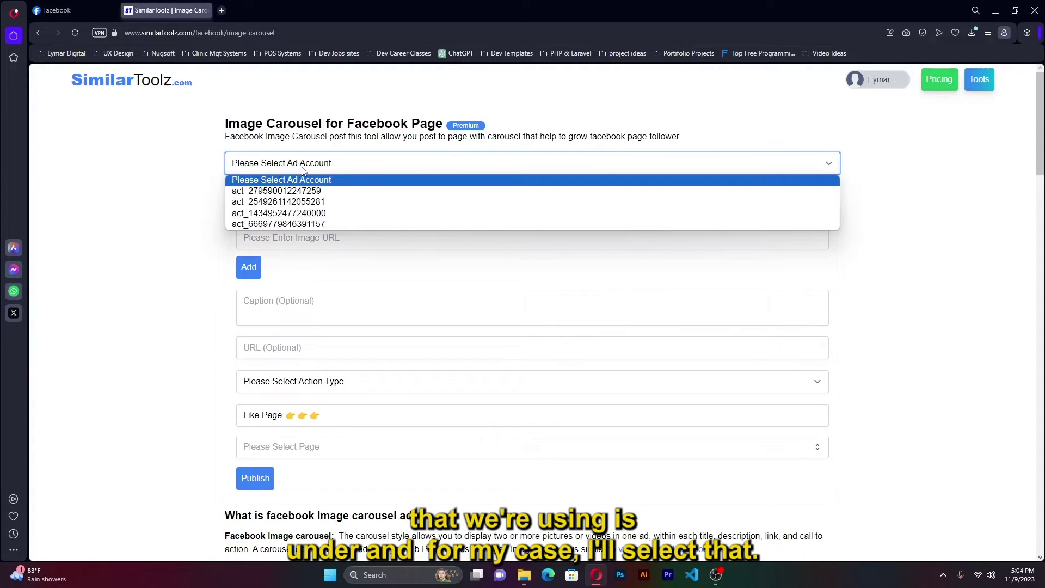
left_click(307, 191)
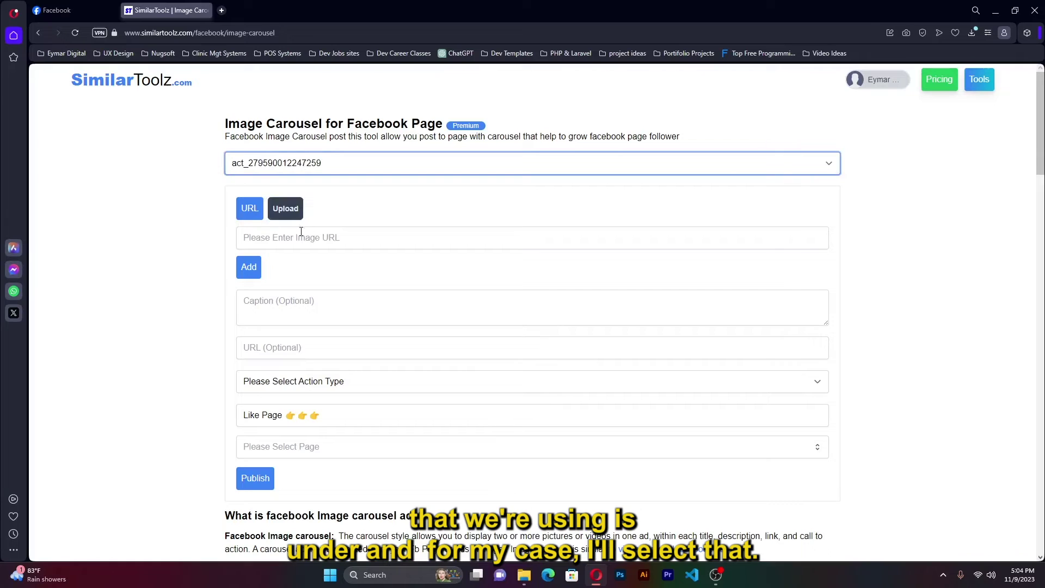
left_click(268, 244)
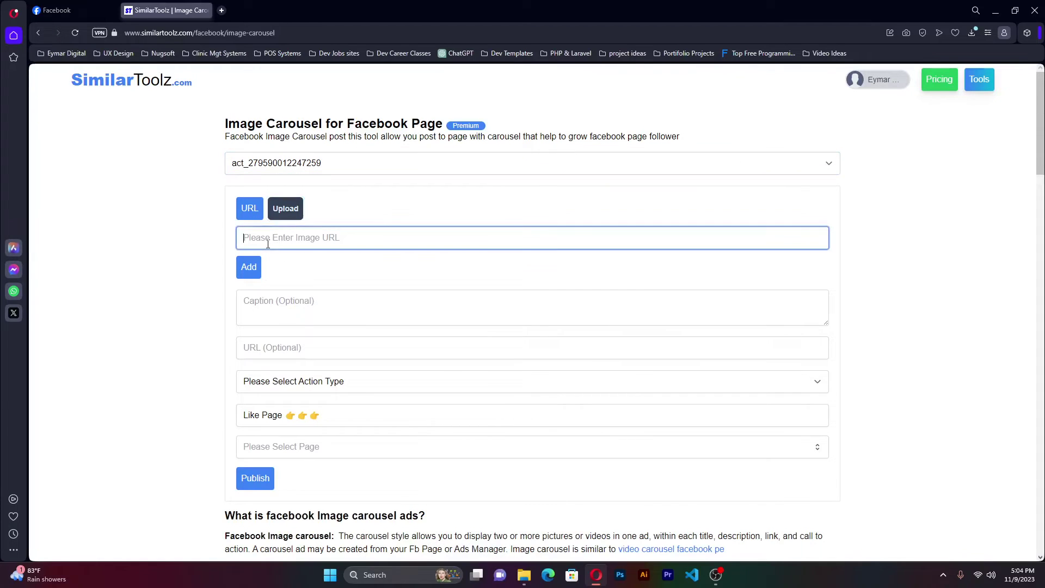
- Upload the four WhatsApp Image files from Downloads in Upload mode
left_click(286, 214)
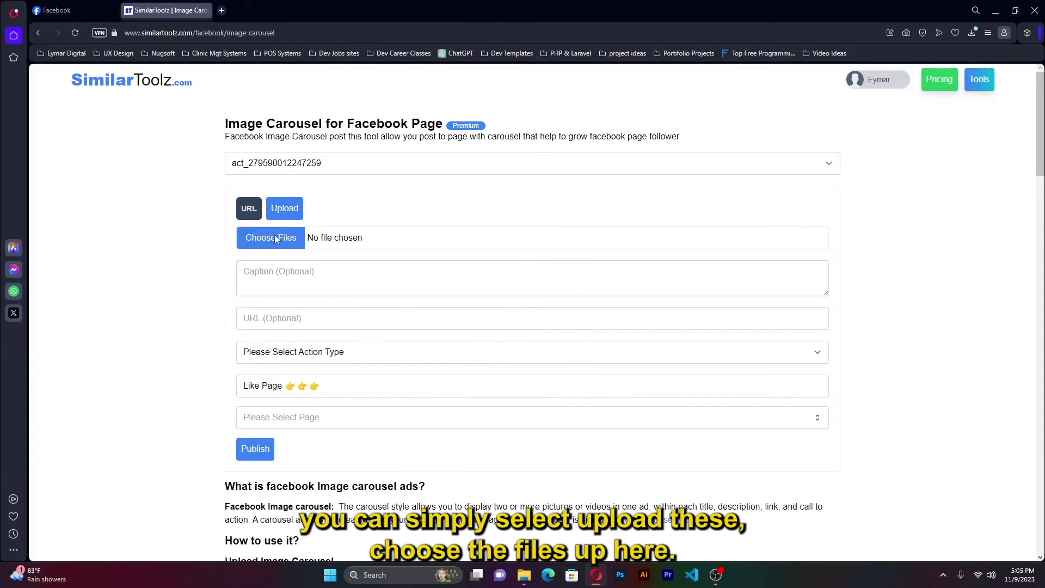
left_click(274, 235)
left_click(185, 103)
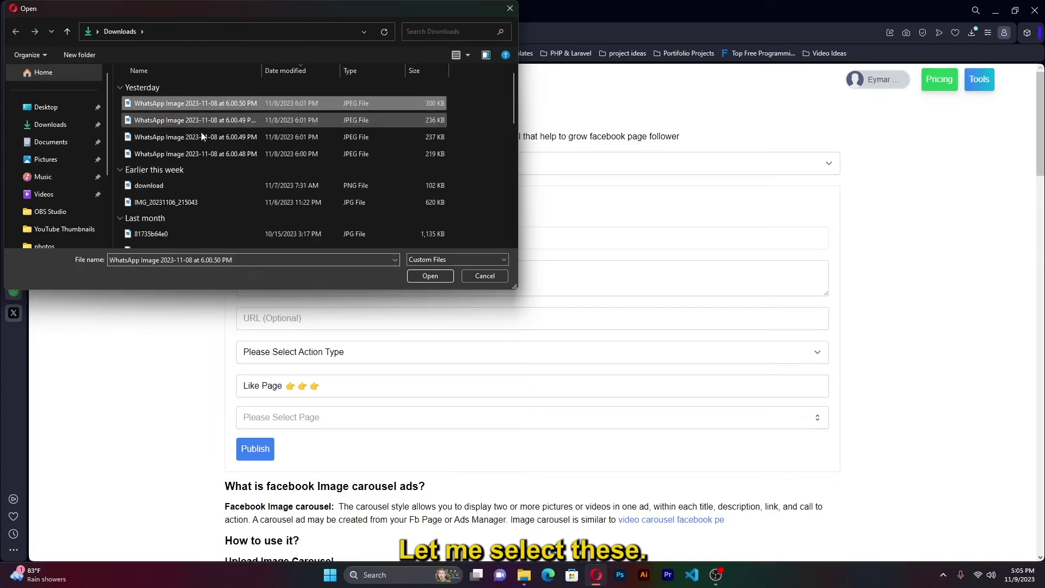
left_click(191, 157, "shift")
left_click(425, 274)
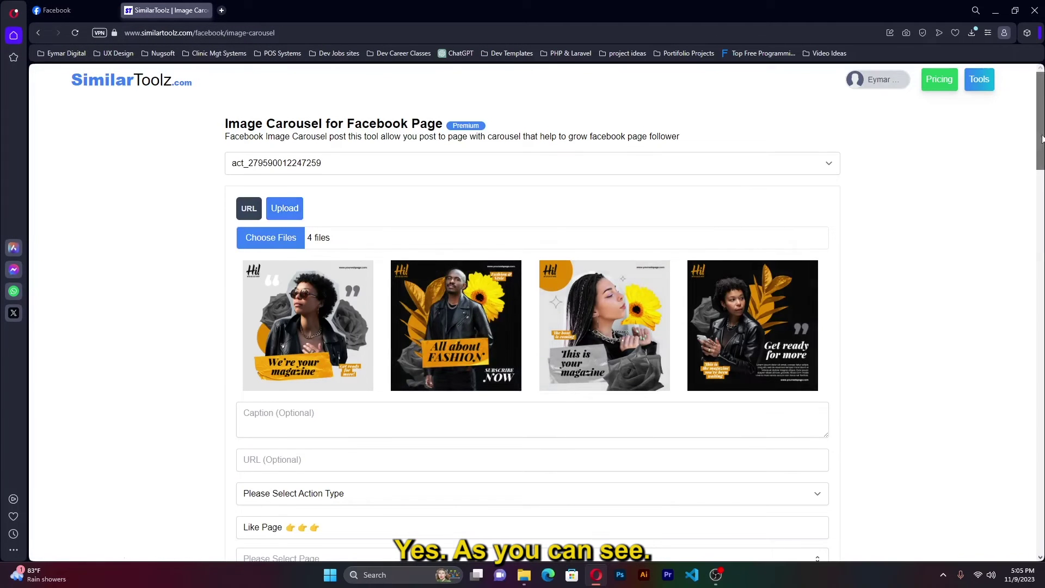
scroll(745, 338, "down", 4)
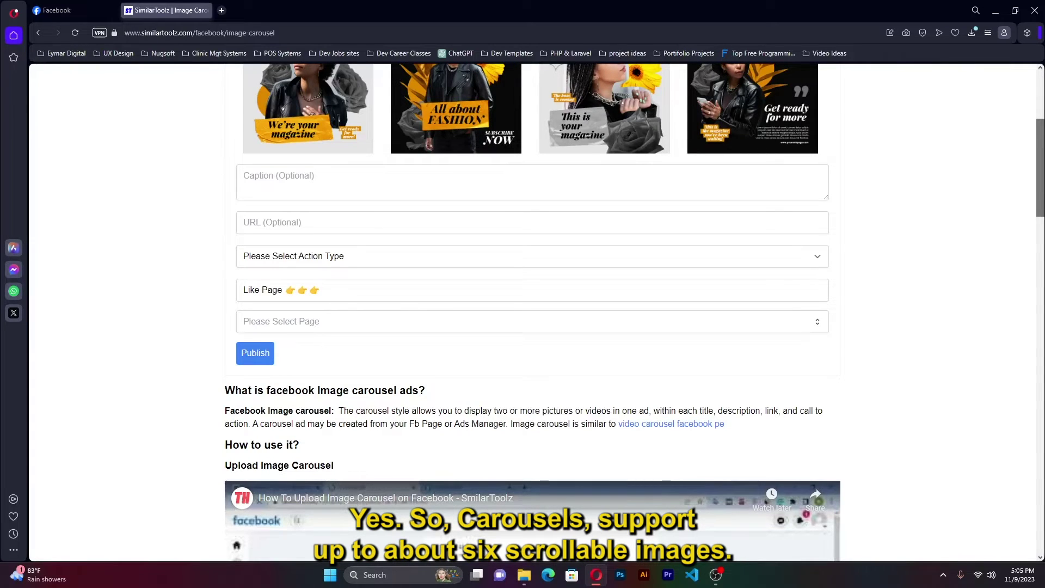
- Paste the sample sentence about carousel style into the Caption field
left_click(408, 182)
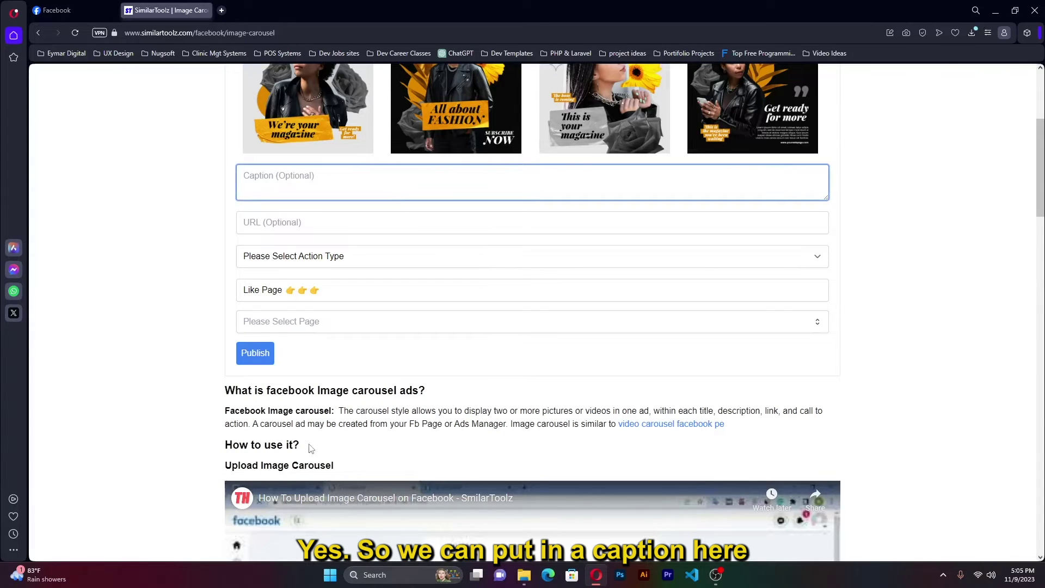
left_click_drag(344, 410, 716, 412)
key("ctrl+c")
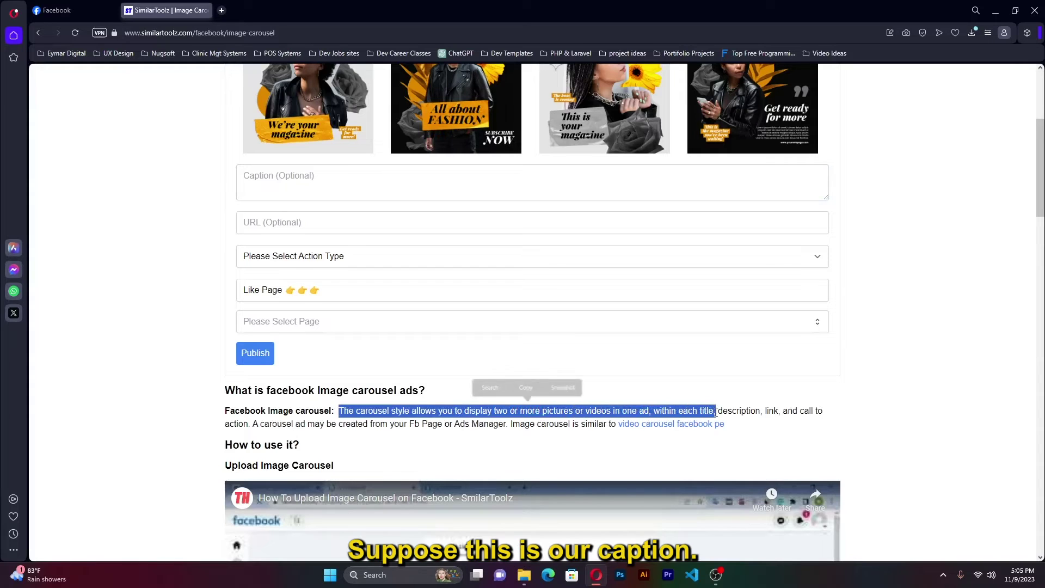
left_click(319, 176)
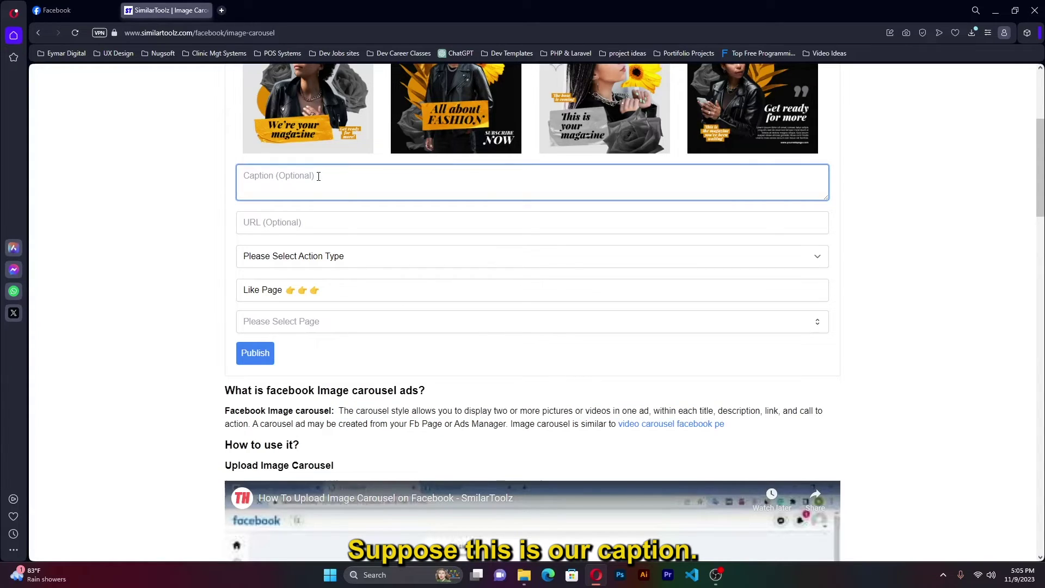
key("ctrl+v")
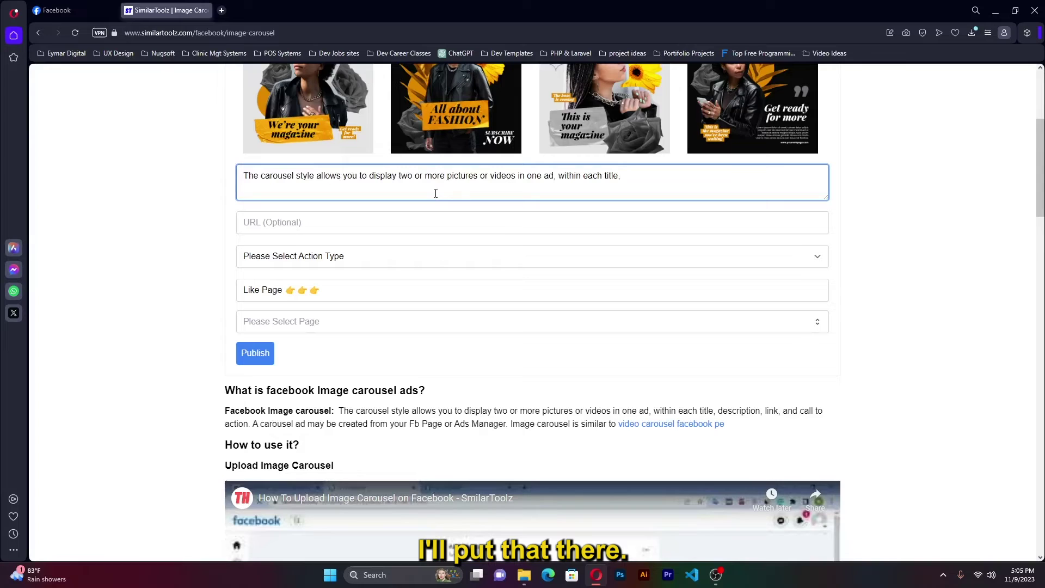
left_click(387, 222)
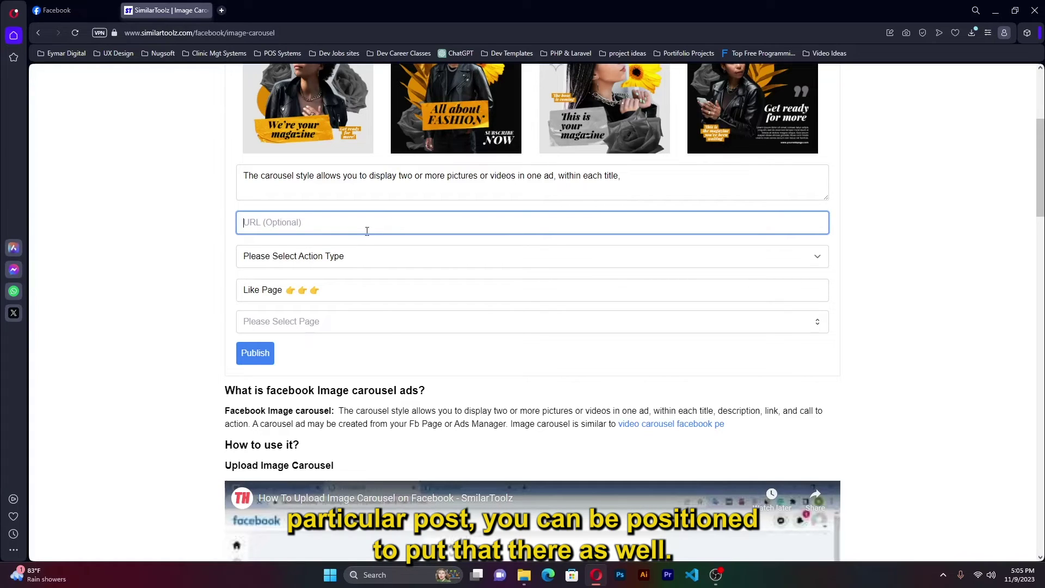
- Set Action Type to Learn More and Select Page to Eymar Digital
left_click(349, 261)
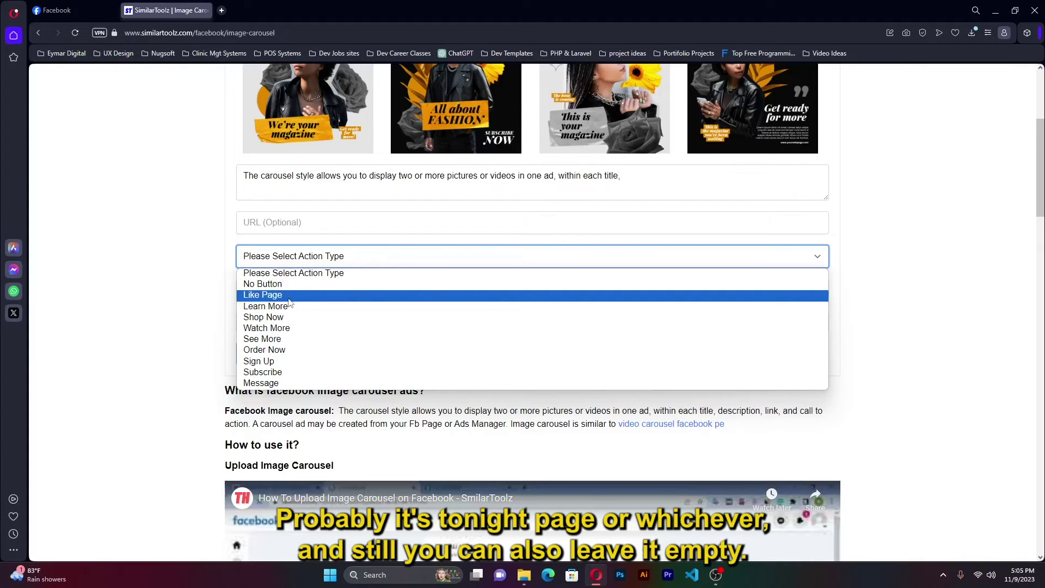
left_click(278, 308)
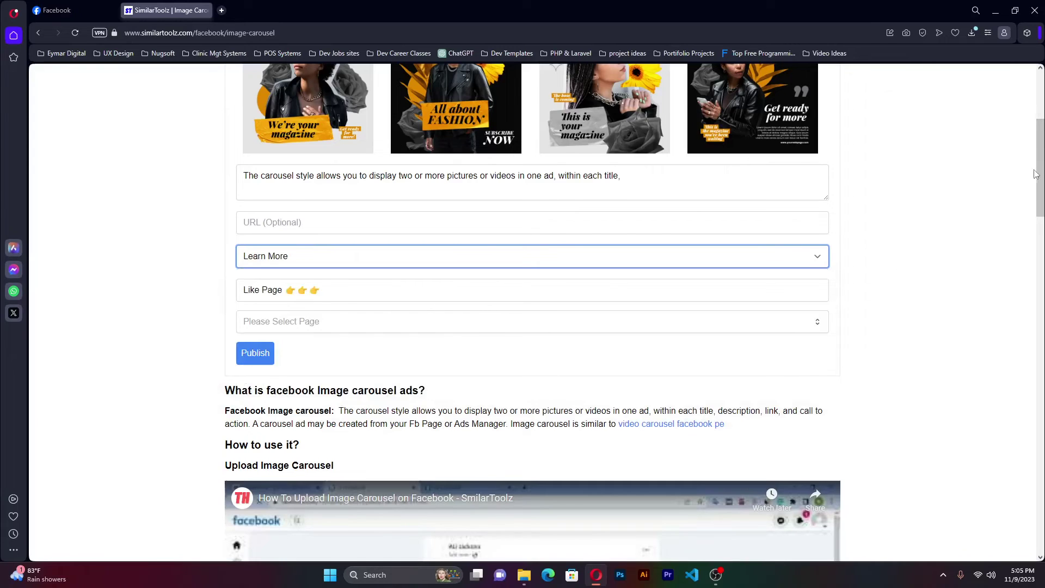
scroll(1044, 171, "down", 1)
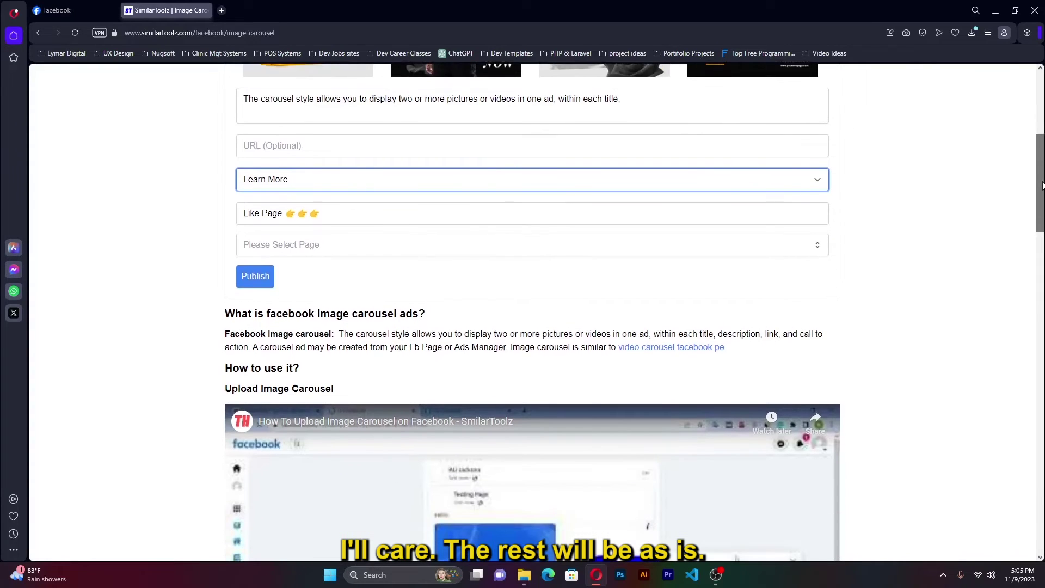
left_click(522, 248)
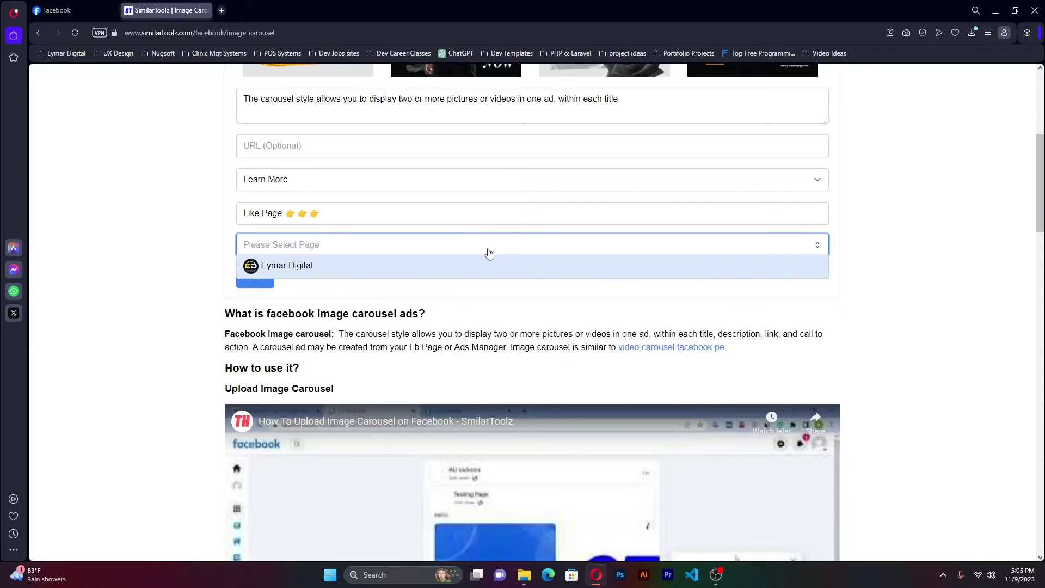
left_click(287, 265)
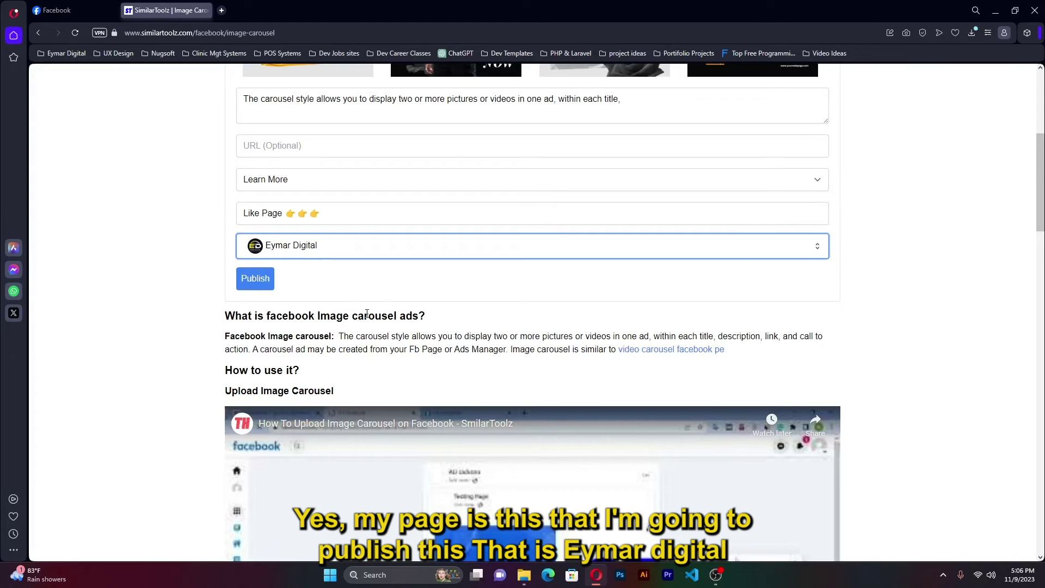
- Publish the carousel post and get the 'Published Successfully!' confirmation
left_click(255, 283)
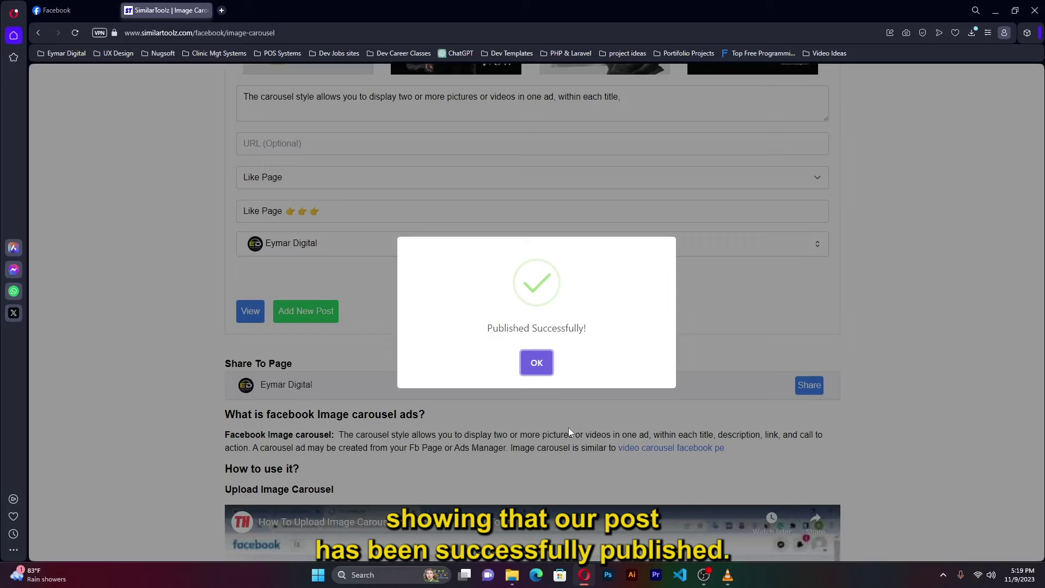
- Reload the Eymar Digital Facebook page and flip through the new carousel post's images
left_click(65, 10)
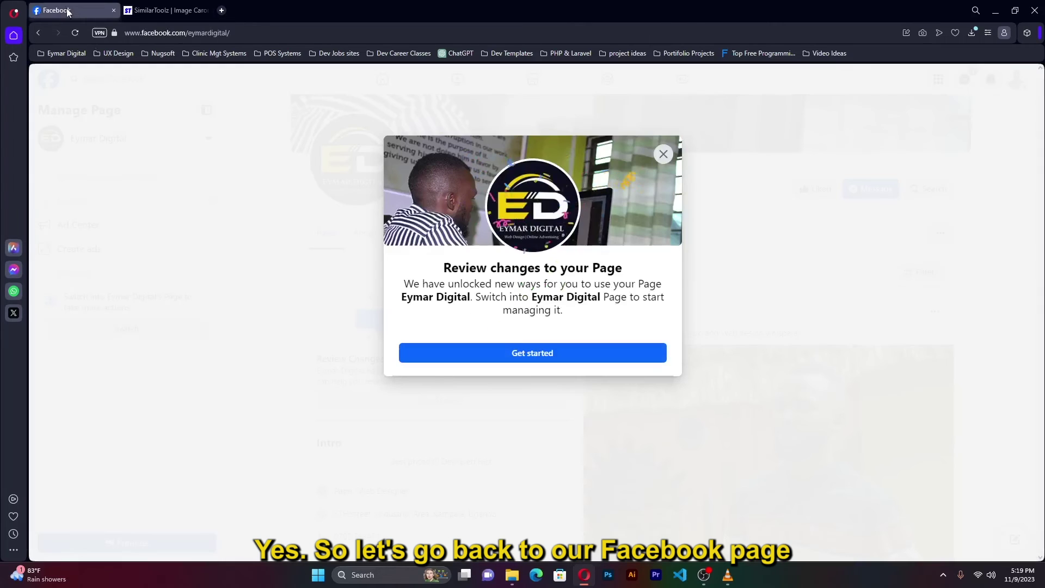
left_click(663, 154)
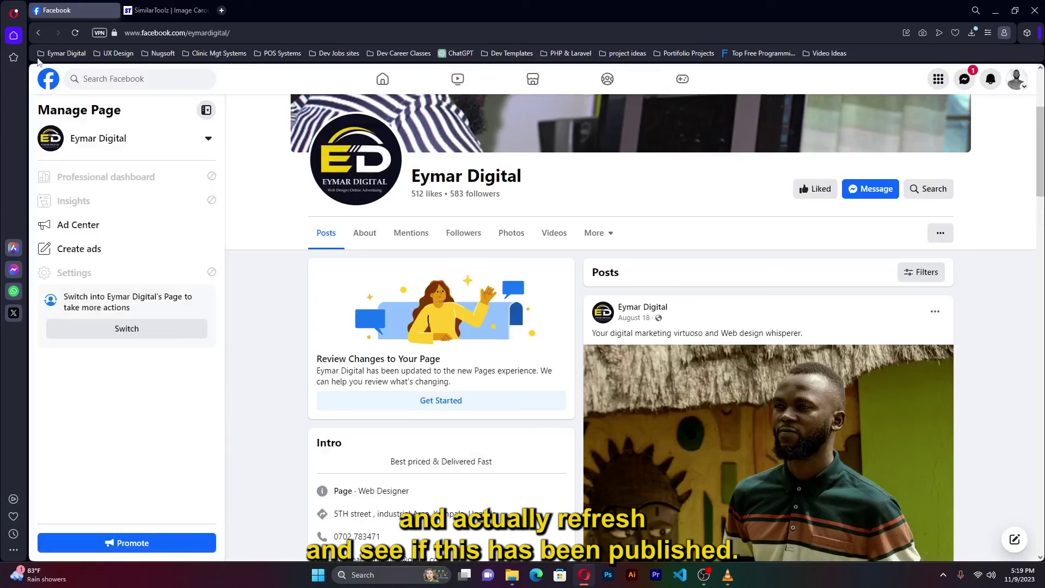
left_click(74, 34)
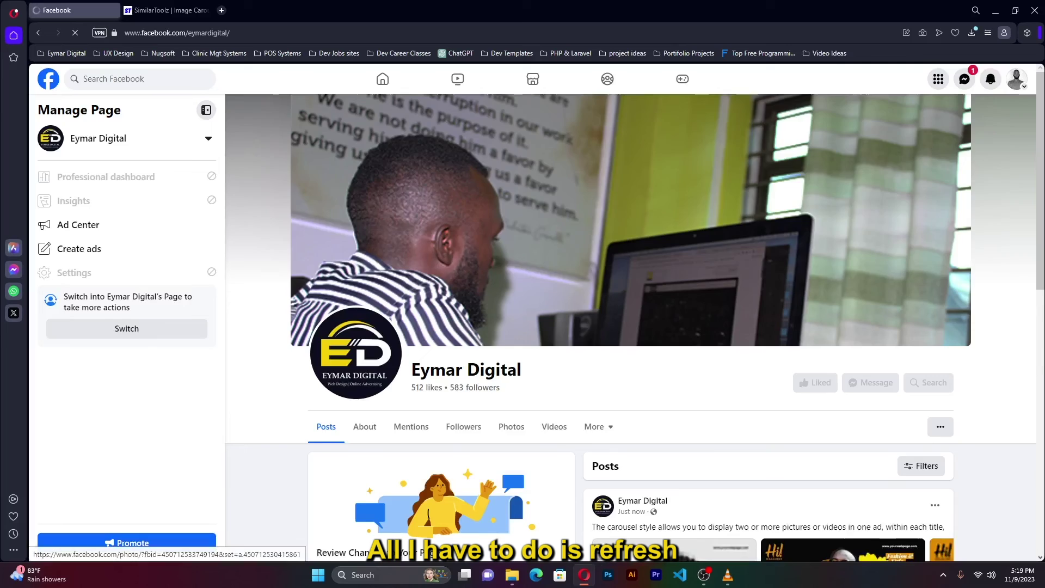
scroll(1040, 251, "down", 5)
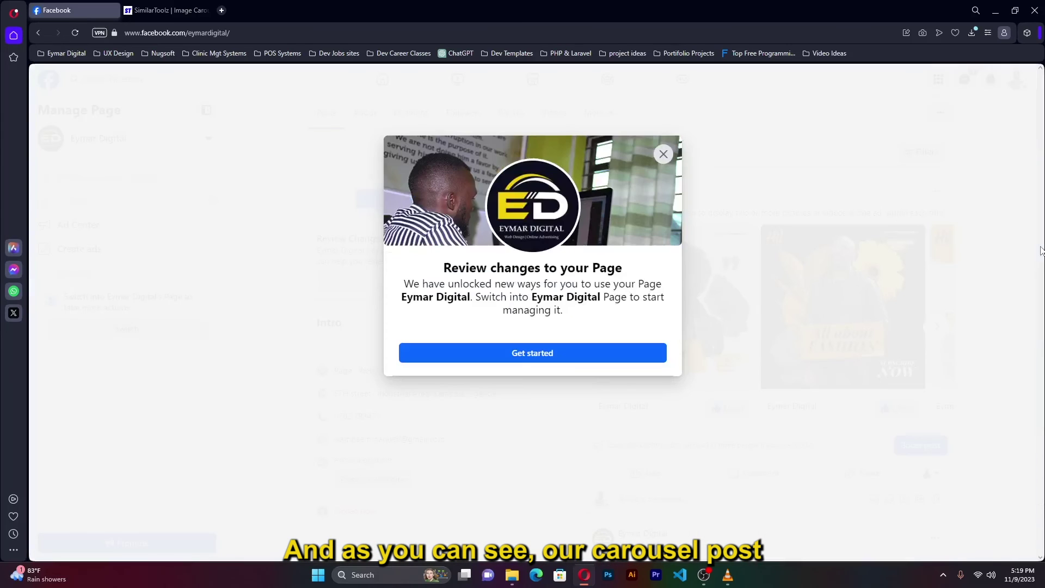
left_click(662, 154)
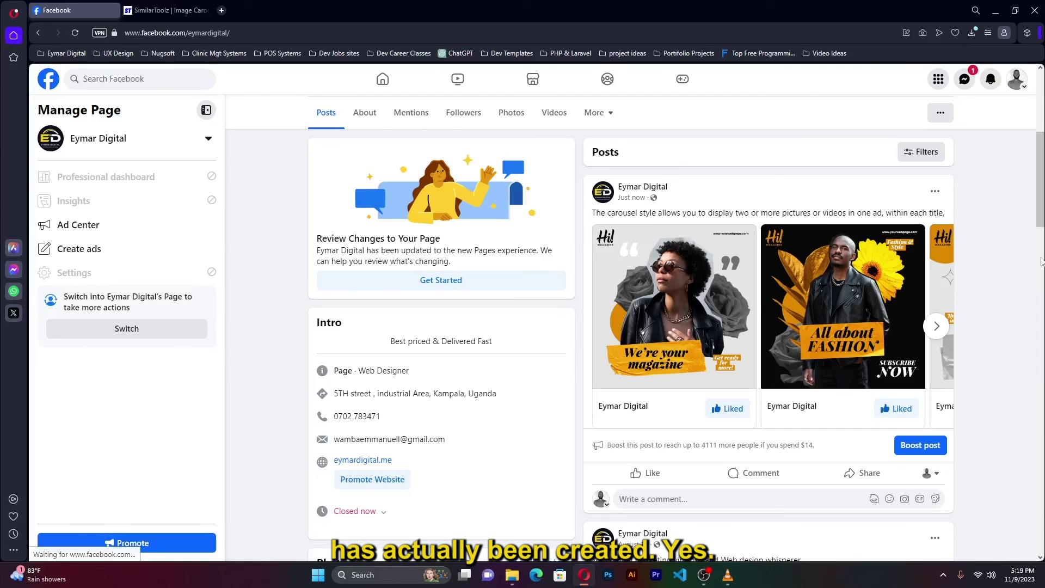
scroll(1040, 200, "down", 1)
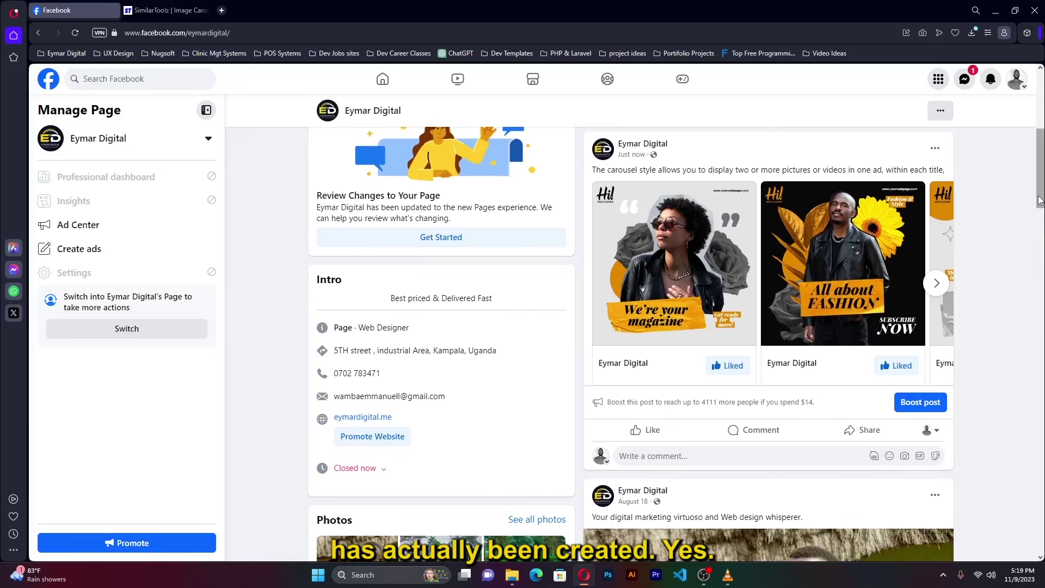
left_click(936, 282)
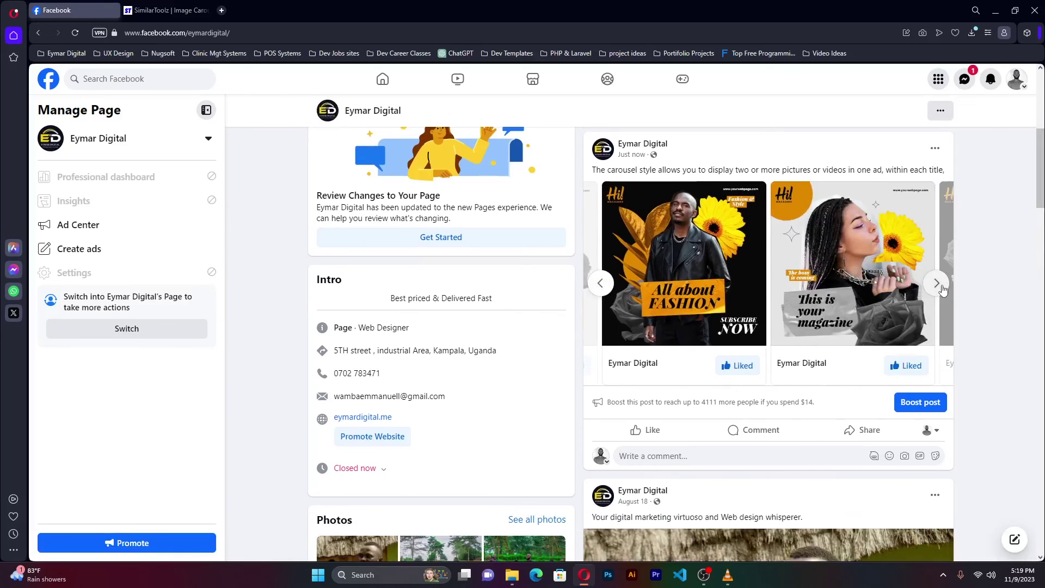
left_click(600, 282)
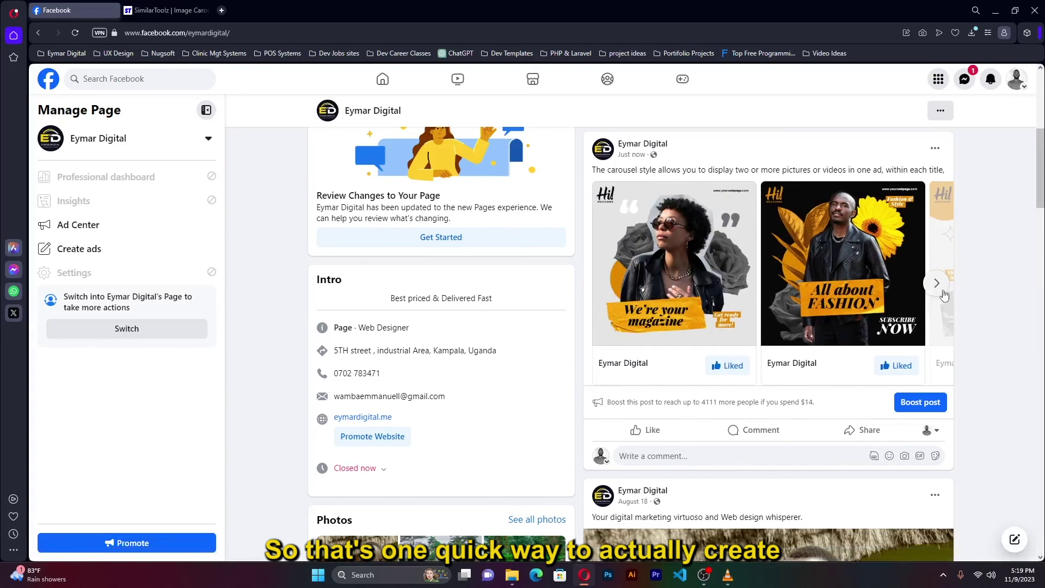